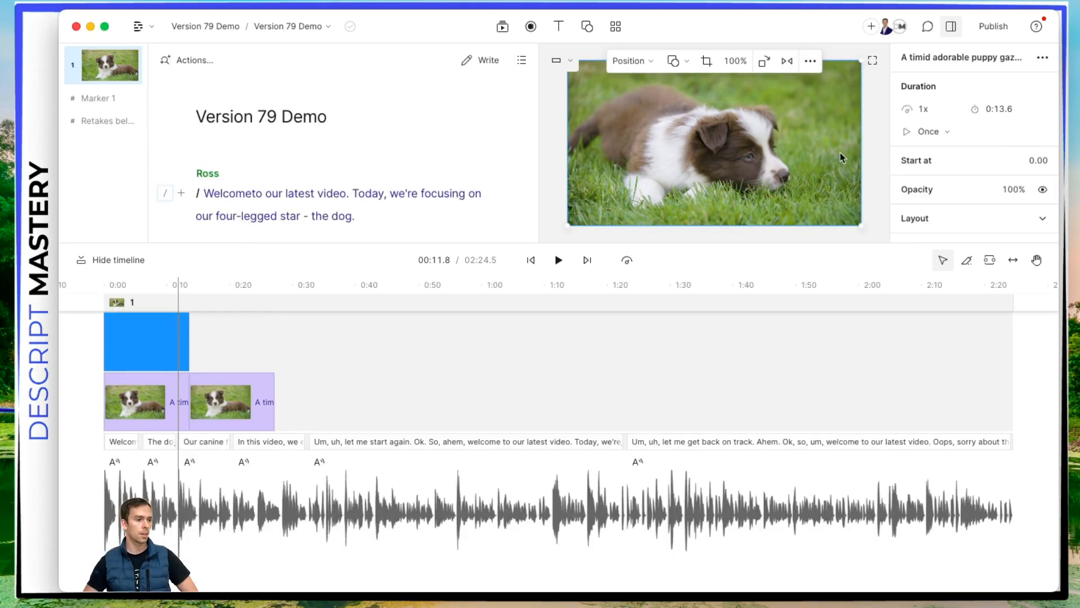
Expand the puppy clip's layout settings and round its corners, trying a radius of 50 before setting 250
{"action": "scroll", "coordinate": [1007, 191], "scroll_direction": "down", "scroll_amount": 1}
{"action": "left_click", "coordinate": [1042, 195]}
{"action": "scroll", "coordinate": [1035, 191], "scroll_direction": "down", "scroll_amount": 3}
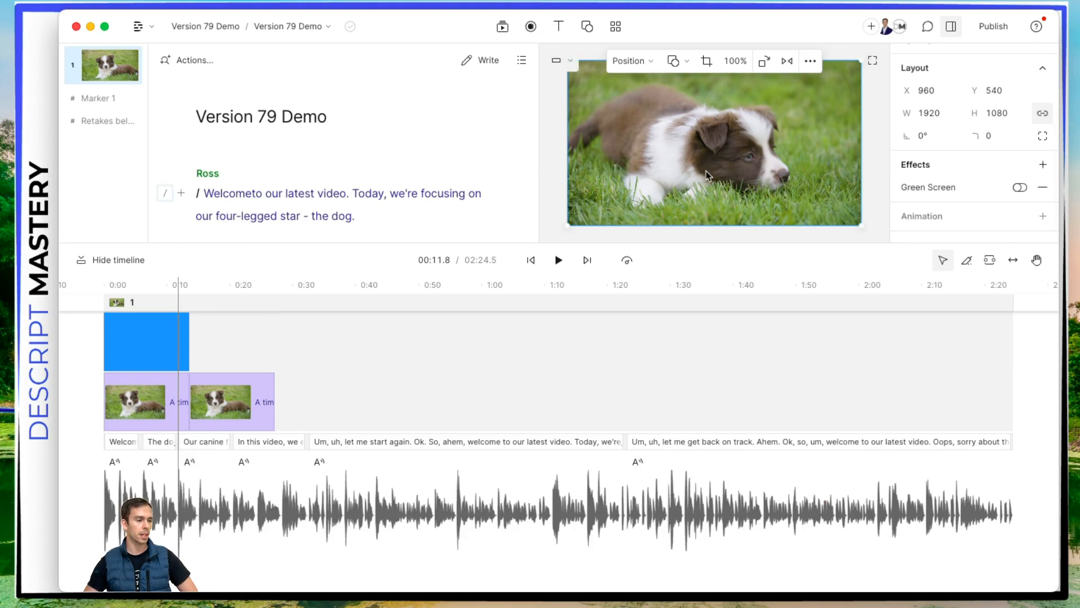
{"action": "left_click", "coordinate": [995, 136]}
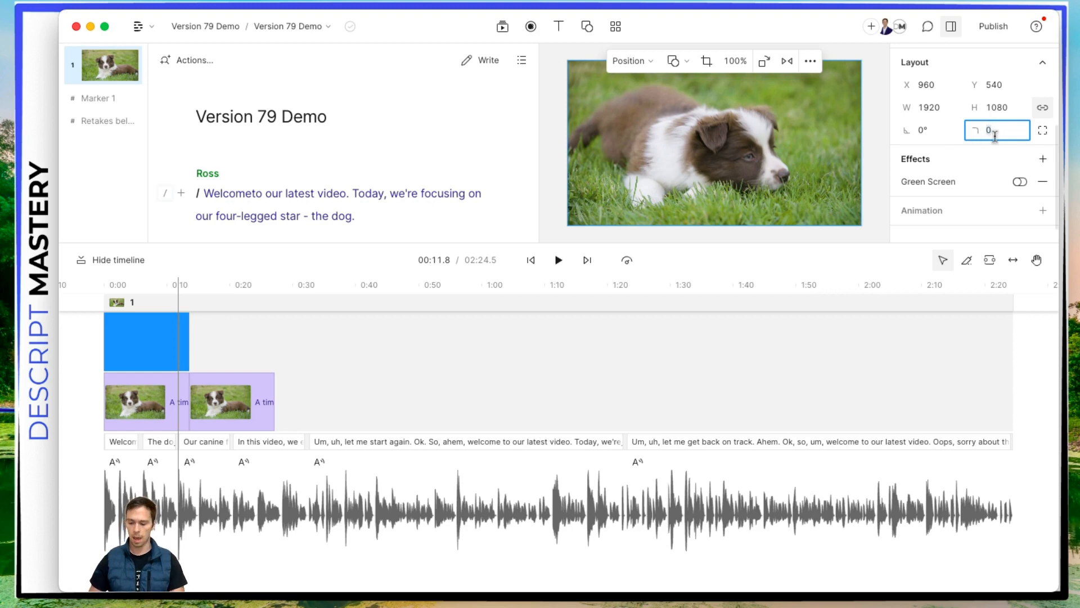
{"action": "type", "text": "50"}
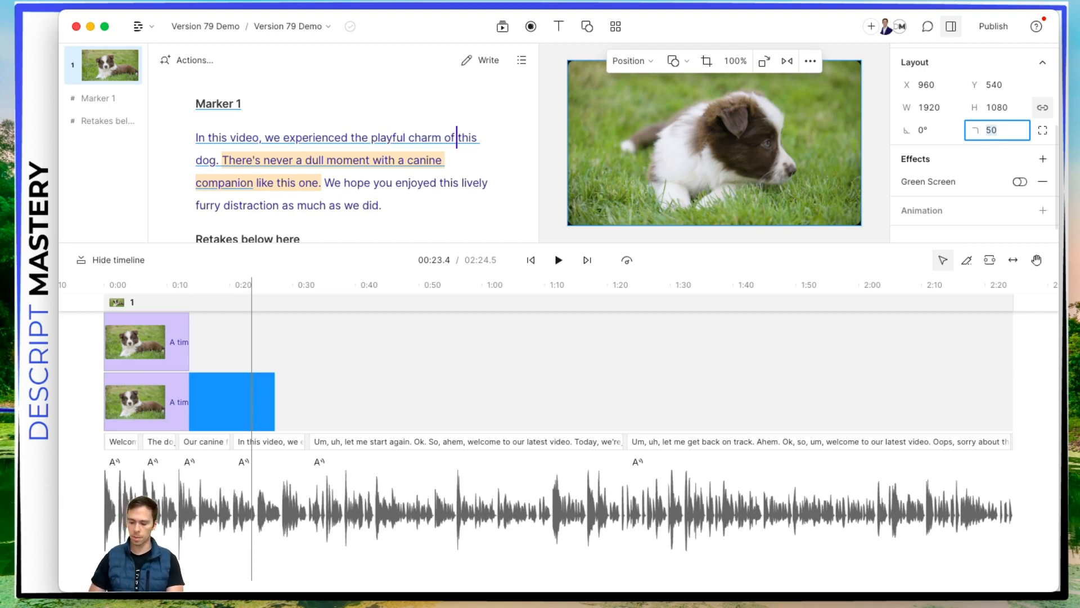
{"action": "type", "text": "250"}
{"action": "key", "text": "Return"}
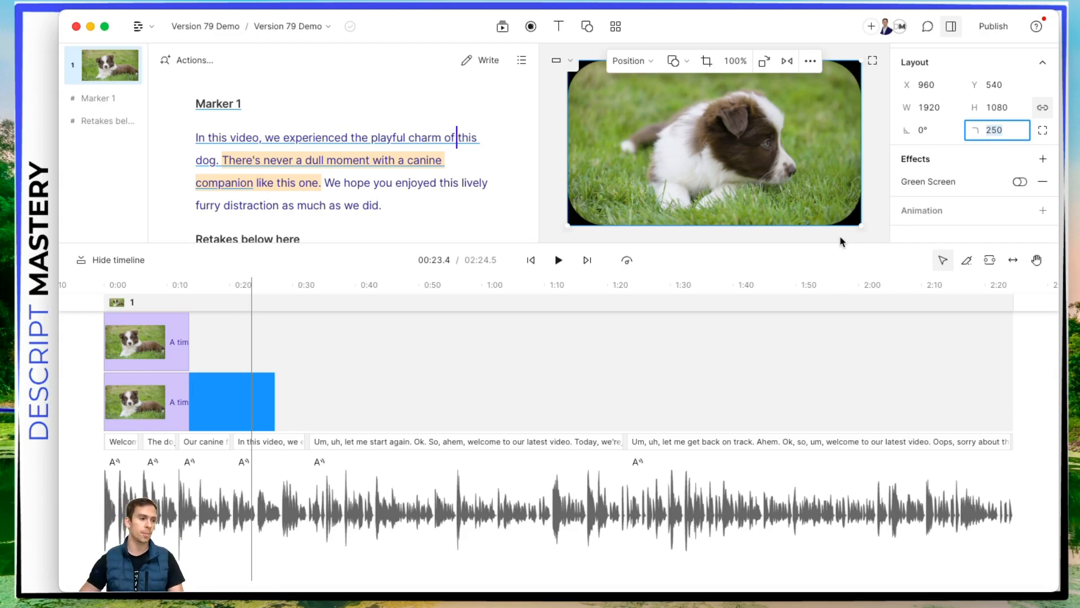
Switch the clip to individual corner radii, setting the upper-left corner to 25 and the lower-right corner to 0
{"action": "left_click", "coordinate": [1043, 131]}
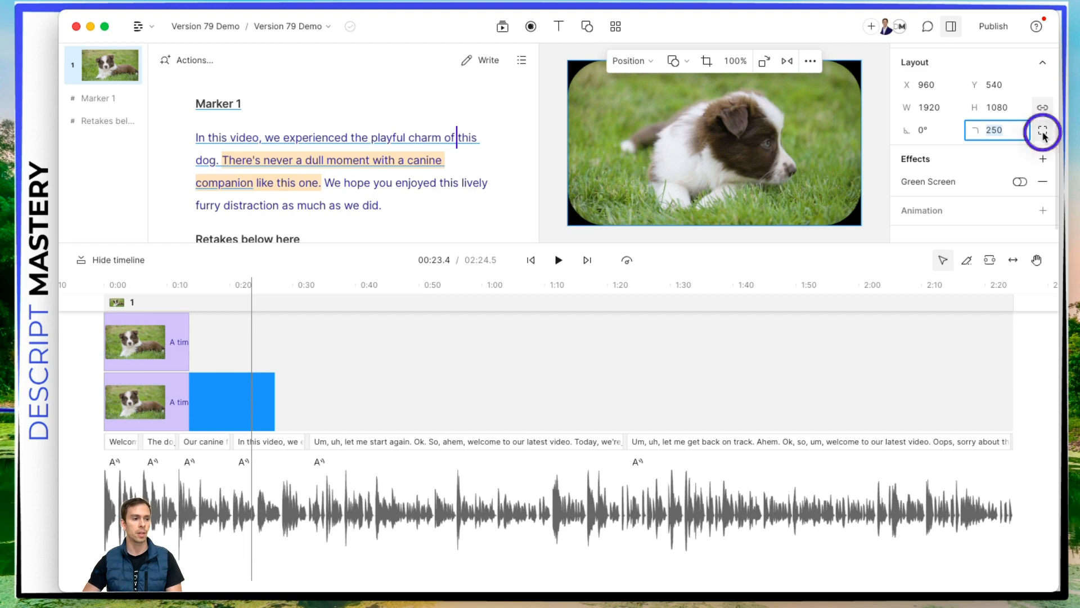
{"action": "left_click", "coordinate": [914, 157]}
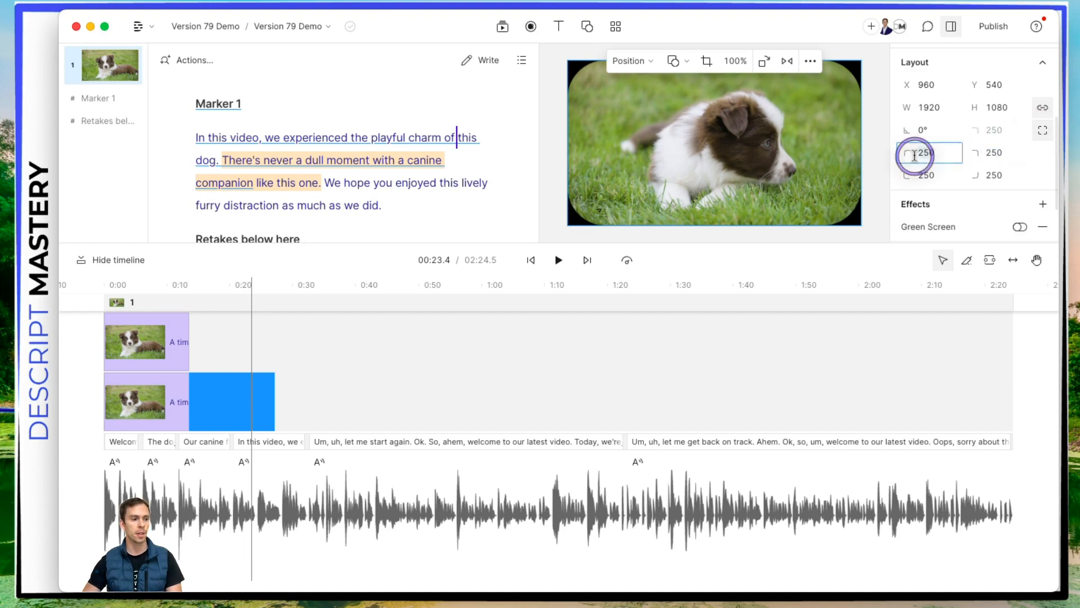
{"action": "left_click", "coordinate": [970, 152]}
{"action": "left_click", "coordinate": [996, 177]}
{"action": "left_click", "coordinate": [942, 178]}
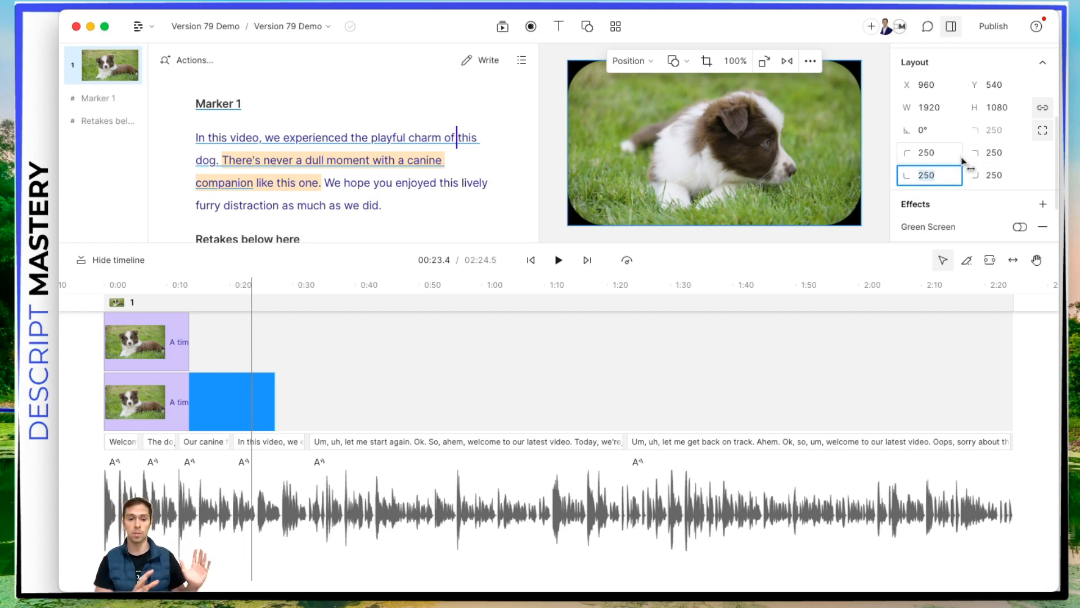
{"action": "left_click", "coordinate": [937, 156]}
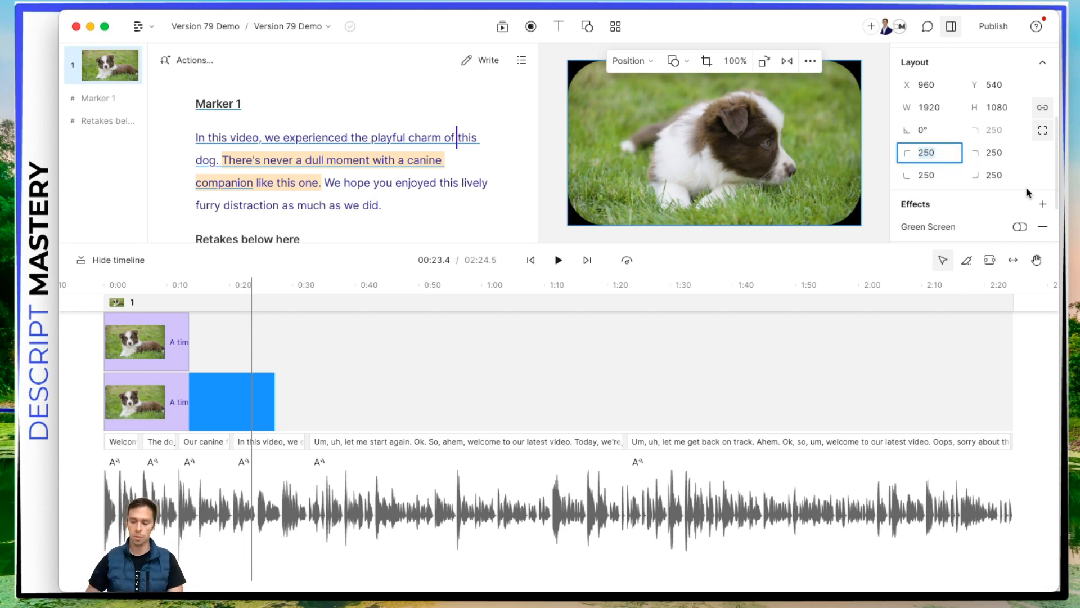
{"action": "type", "text": "25"}
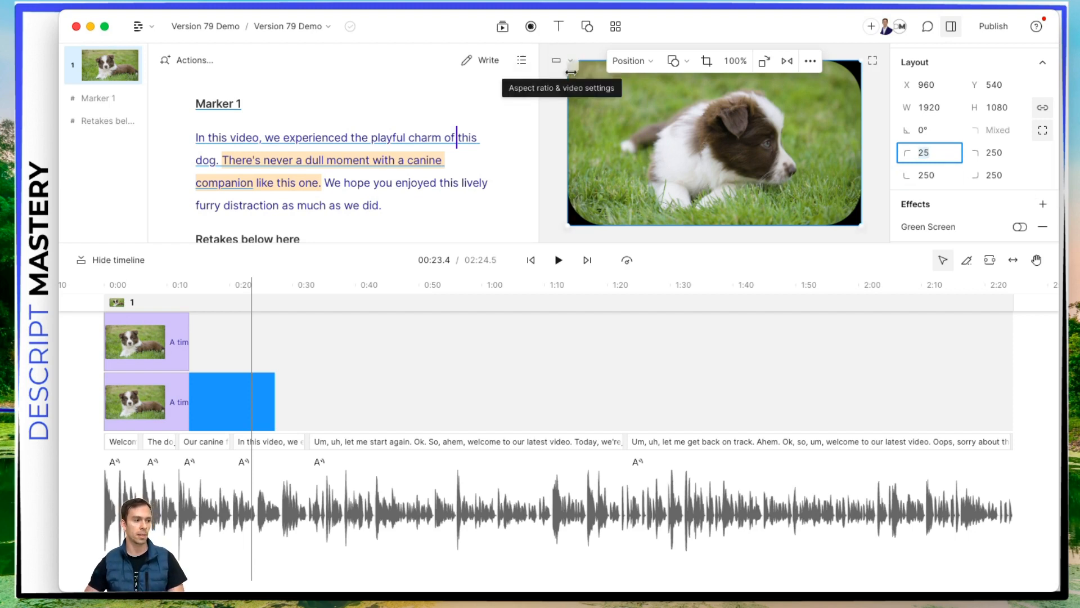
{"action": "left_click", "coordinate": [993, 175]}
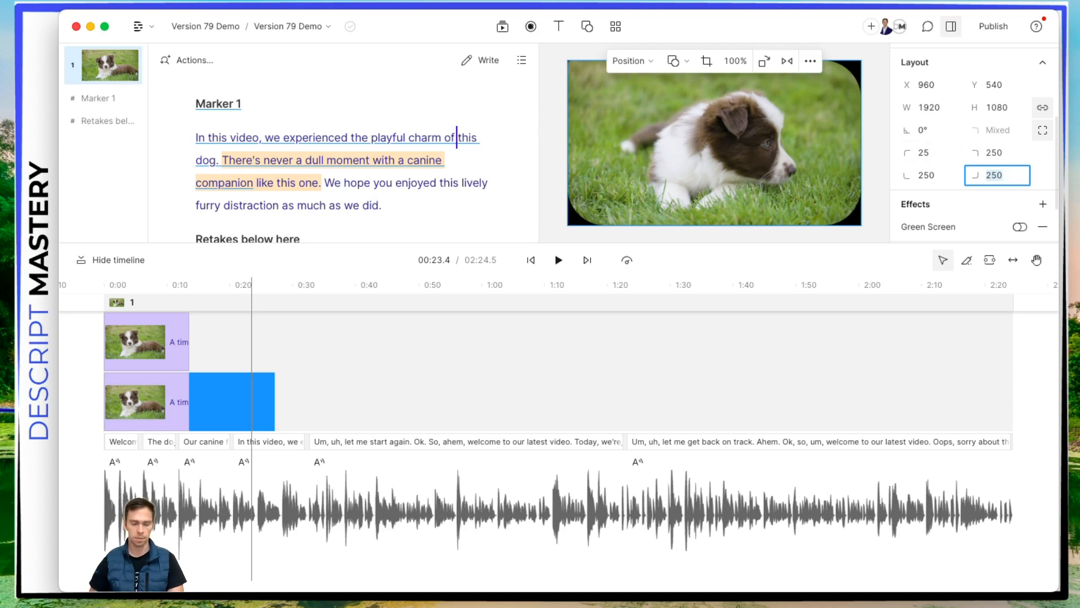
{"action": "type", "text": "0"}
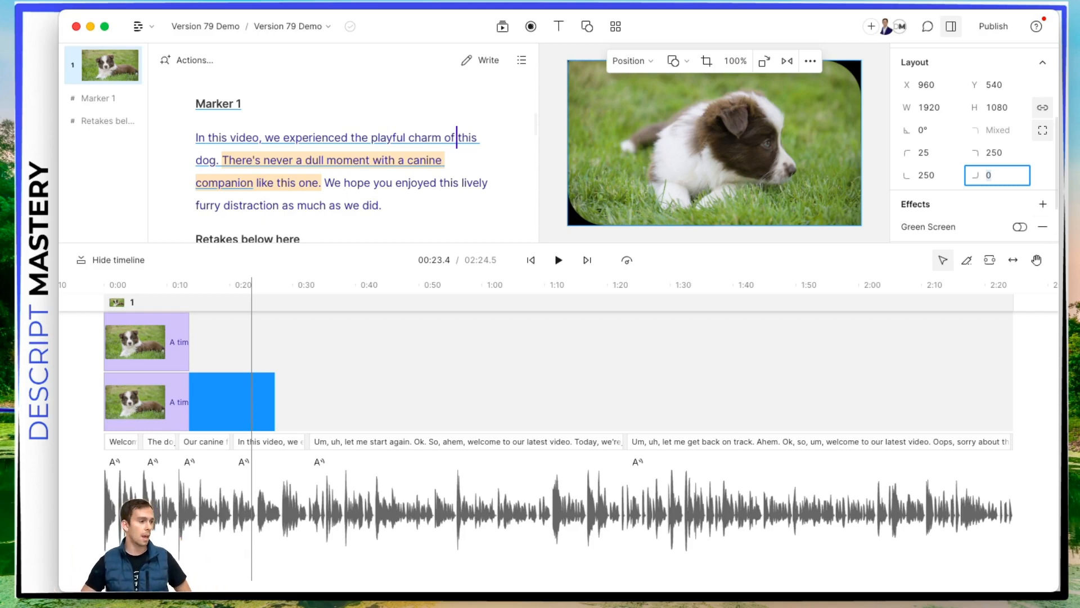
Search the available actions for "add chapters" and start the AI prompt for adding chapters or markers
{"action": "left_click", "coordinate": [425, 224]}
{"action": "scroll", "coordinate": [427, 213], "scroll_direction": "down", "scroll_amount": 1}
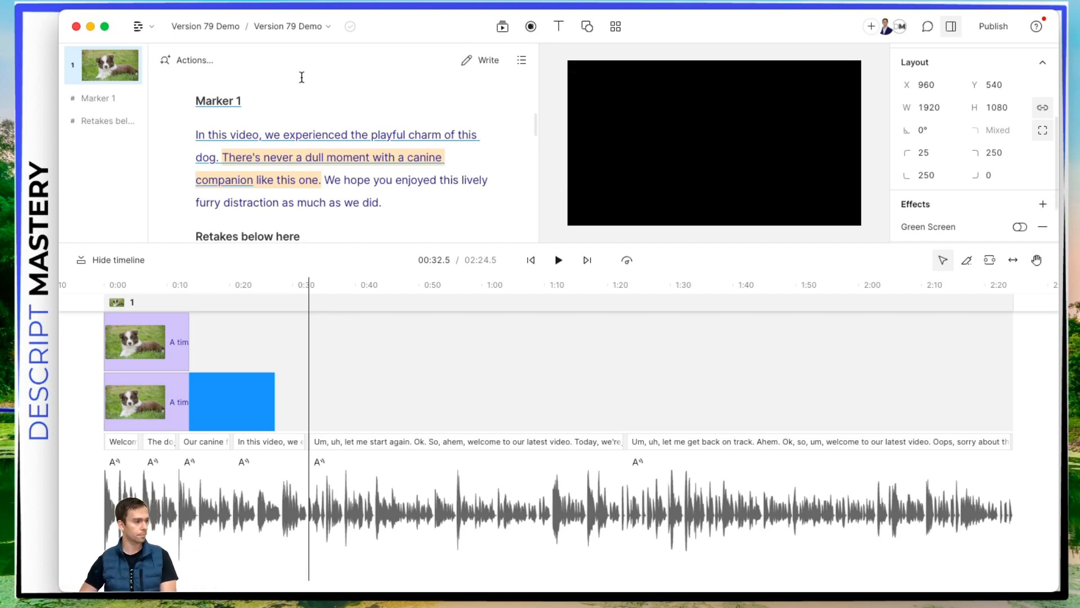
{"action": "left_click", "coordinate": [213, 66]}
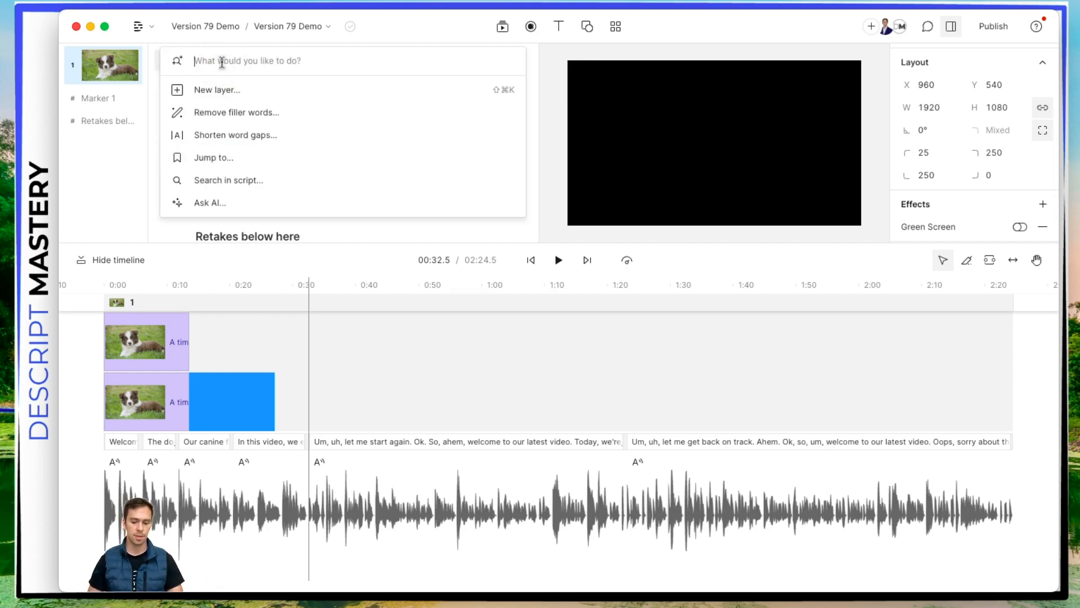
{"action": "type", "text": "add"}
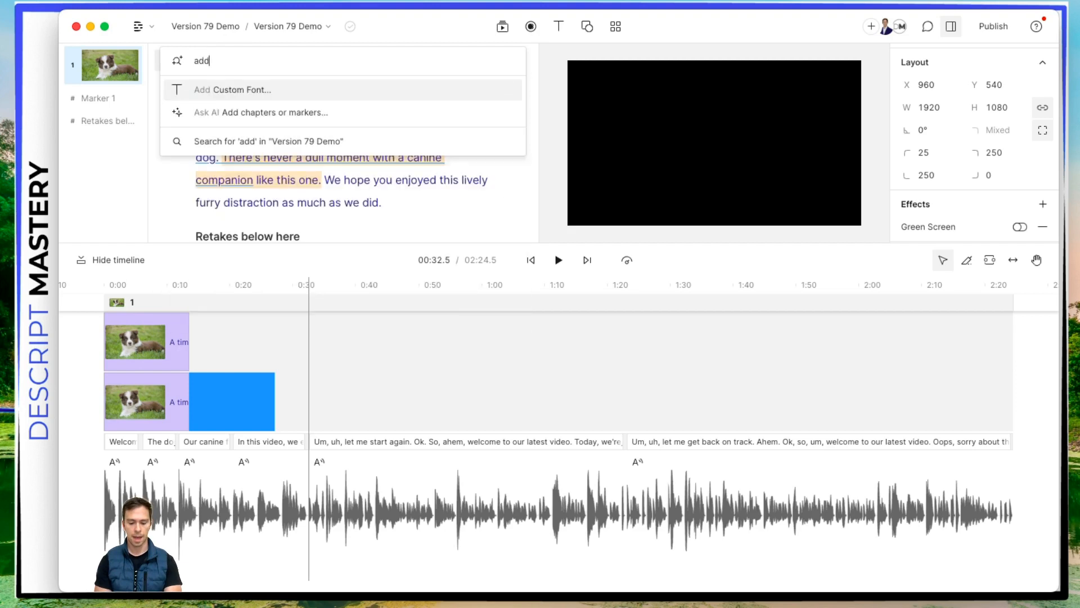
{"action": "type", "text": " chapters"}
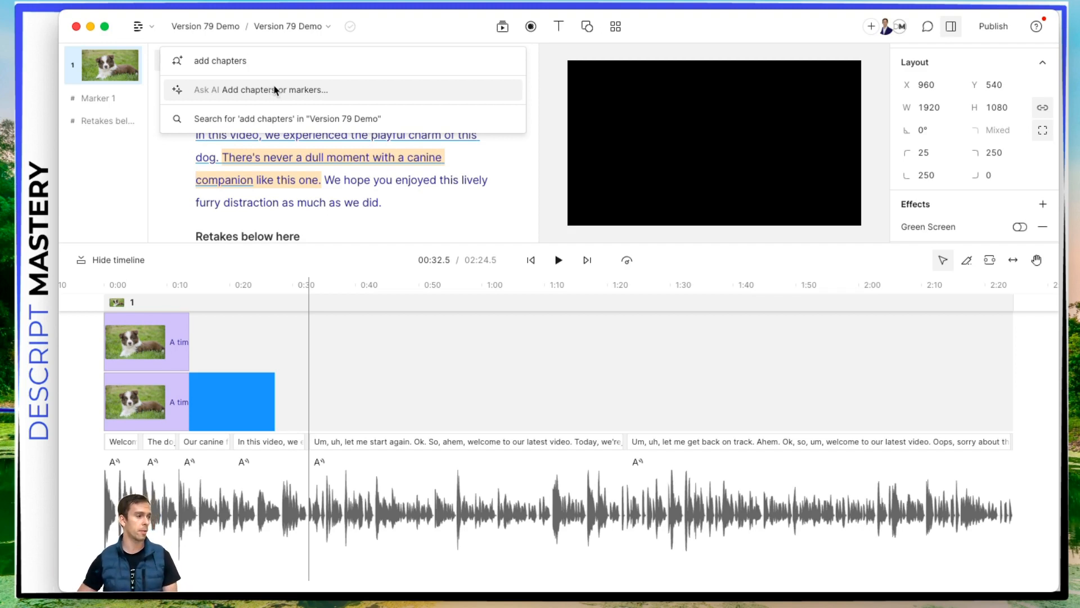
{"action": "left_click", "coordinate": [276, 90]}
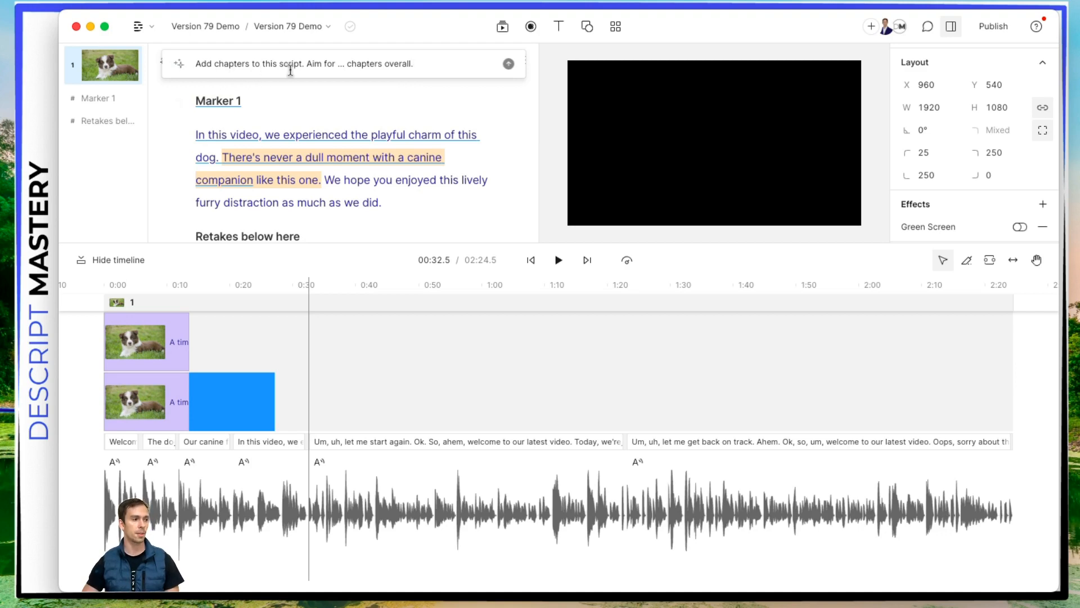
Complete the AI prompt to aim for 4 chapters overall and submit it
{"action": "left_click", "coordinate": [340, 64]}
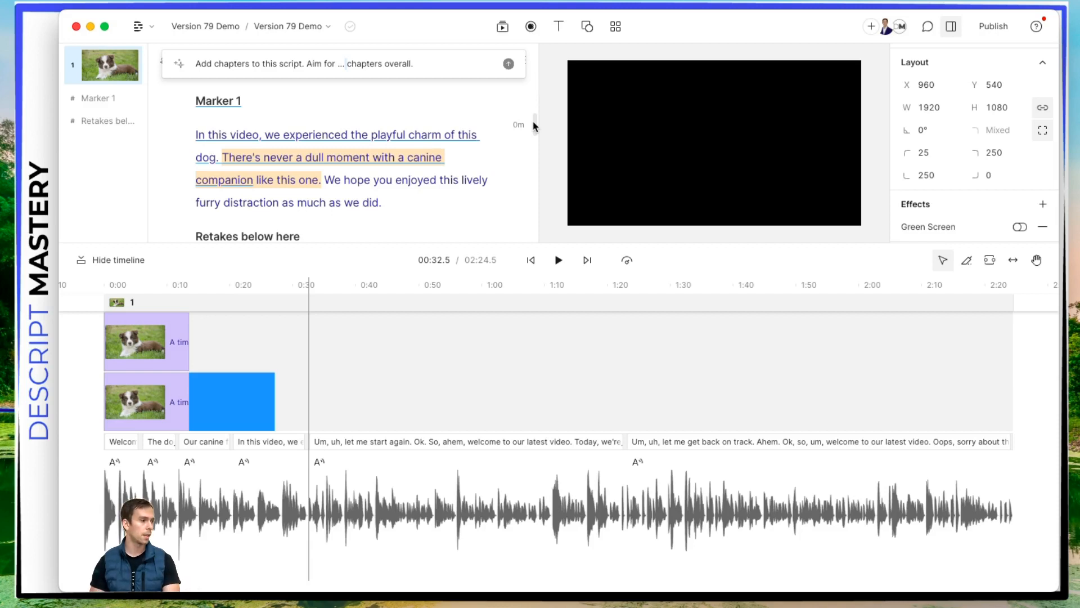
{"action": "key", "text": "BackSpace"}
{"action": "key", "text": "BackSpace"}
{"action": "key", "text": "BackSpace"}
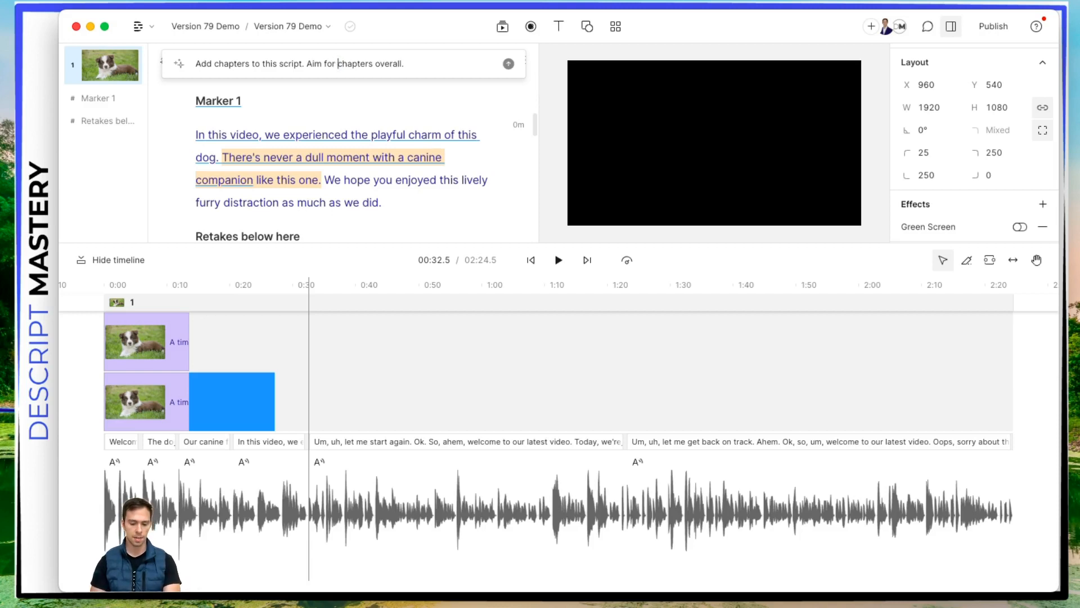
{"action": "type", "text": "4"}
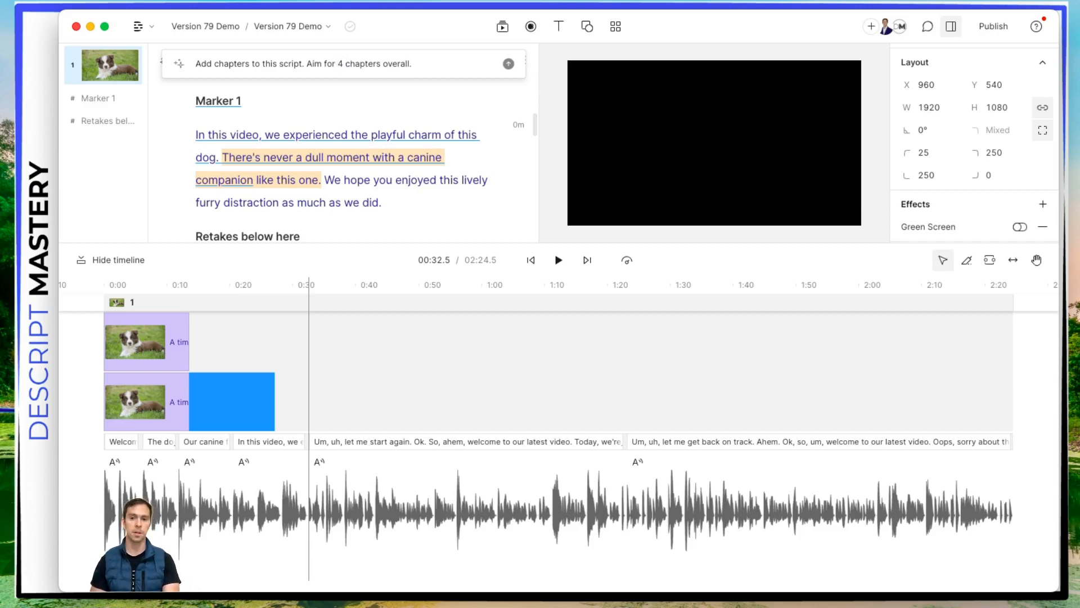
{"action": "key", "text": "Return"}
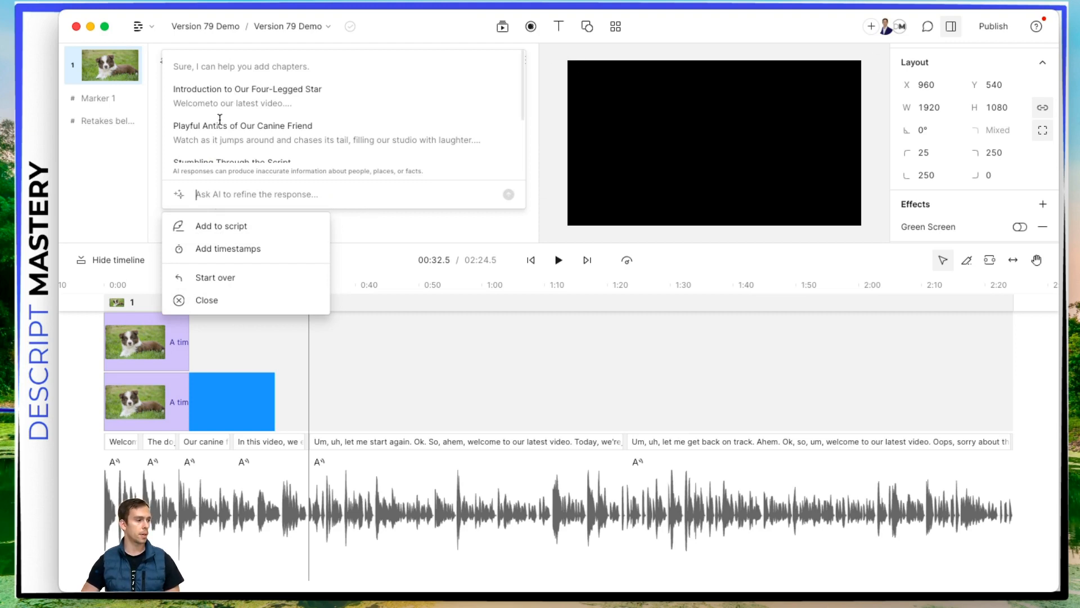
Review the suggested chapters and add timestamps to the chapter list
{"action": "scroll", "coordinate": [275, 128], "scroll_direction": "down", "scroll_amount": 1}
{"action": "scroll", "coordinate": [275, 129], "scroll_direction": "down", "scroll_amount": 3}
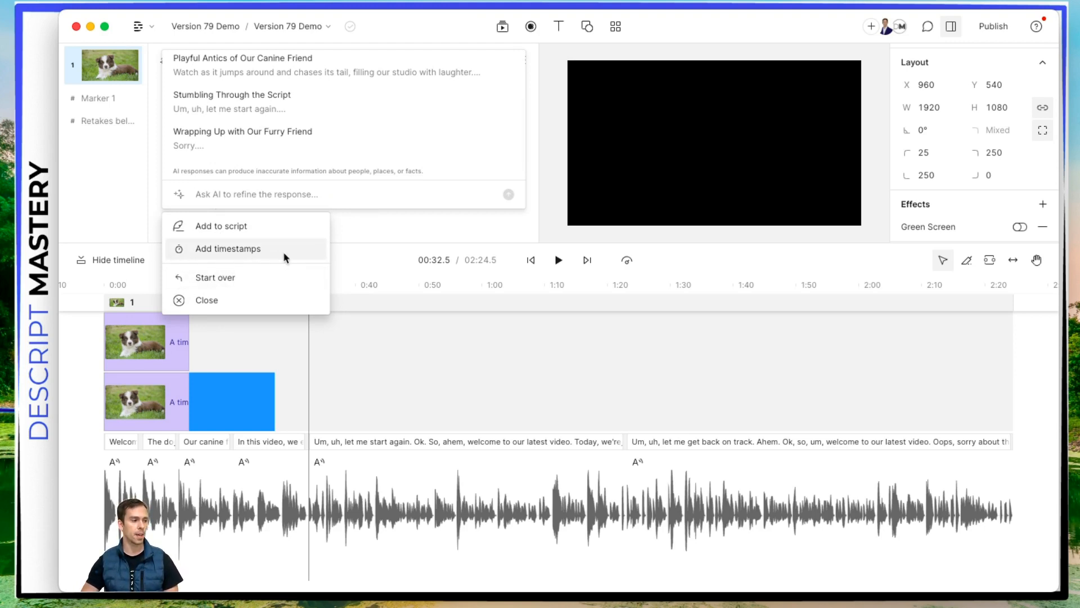
{"action": "left_click", "coordinate": [245, 258]}
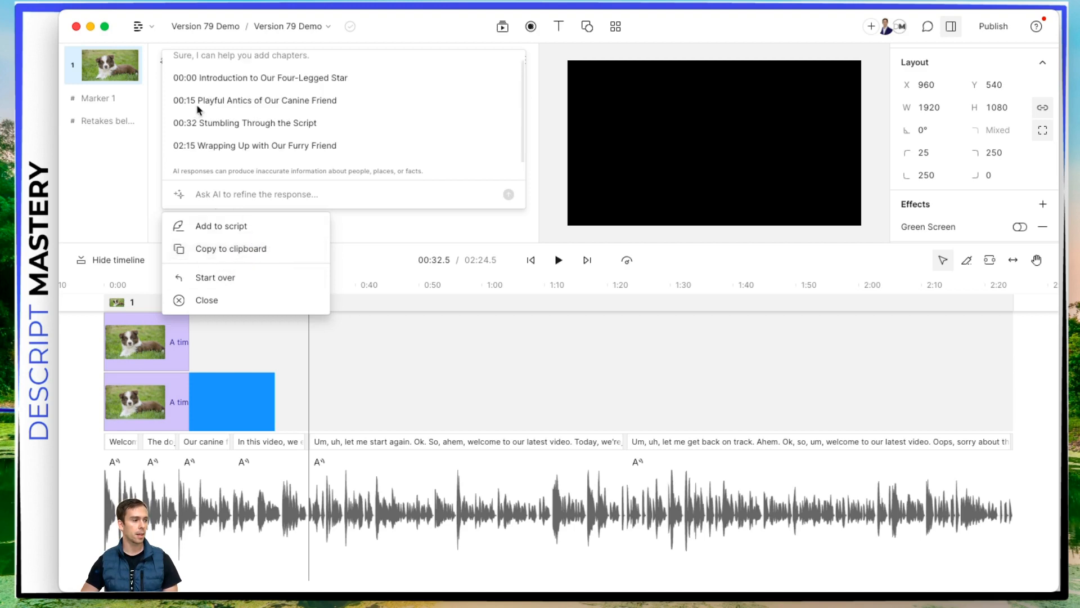
{"action": "scroll", "coordinate": [197, 107], "scroll_direction": "up", "scroll_amount": 1}
{"action": "left_click_drag", "start_coordinate": [179, 82], "coordinate": [318, 82]}
{"action": "left_click", "coordinate": [272, 107]}
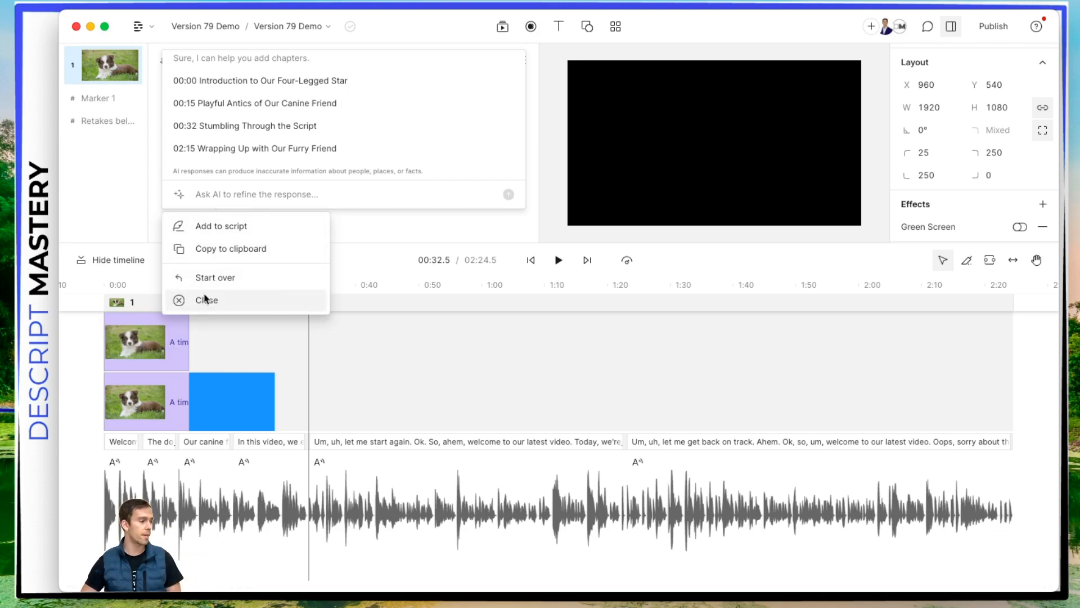
Insert the suggested chapters into the script and check where the new chapter headings were placed
{"action": "left_click", "coordinate": [222, 234]}
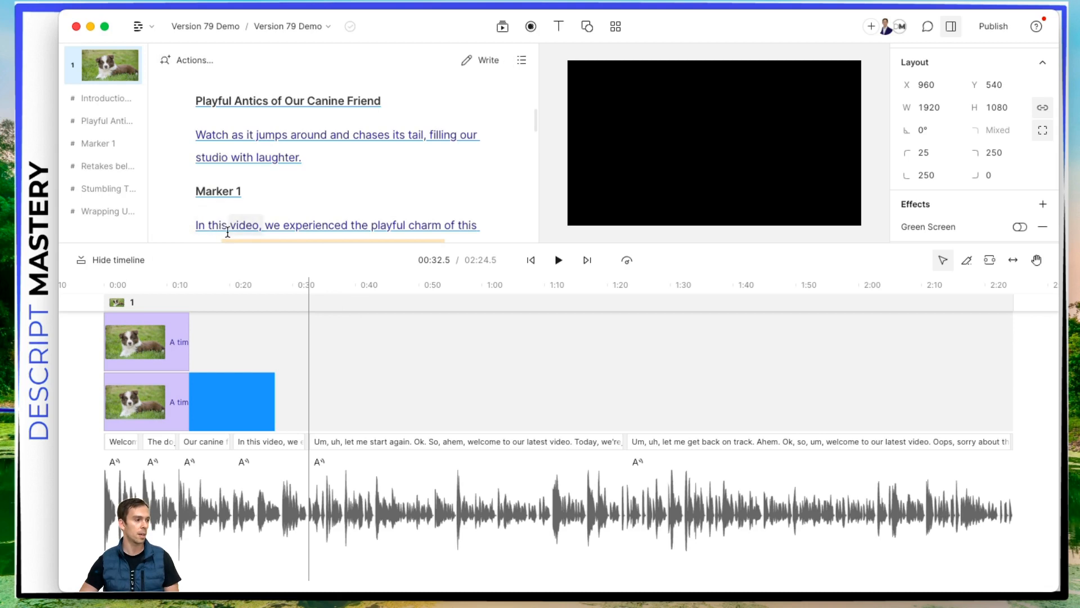
{"action": "scroll", "coordinate": [219, 211], "scroll_direction": "up", "scroll_amount": 2}
{"action": "left_click_drag", "start_coordinate": [196, 216], "coordinate": [350, 212]}
{"action": "scroll", "coordinate": [350, 211], "scroll_direction": "up", "scroll_amount": 5}
{"action": "left_click_drag", "start_coordinate": [206, 157], "coordinate": [410, 153]}
{"action": "scroll", "coordinate": [301, 183], "scroll_direction": "down", "scroll_amount": 6}
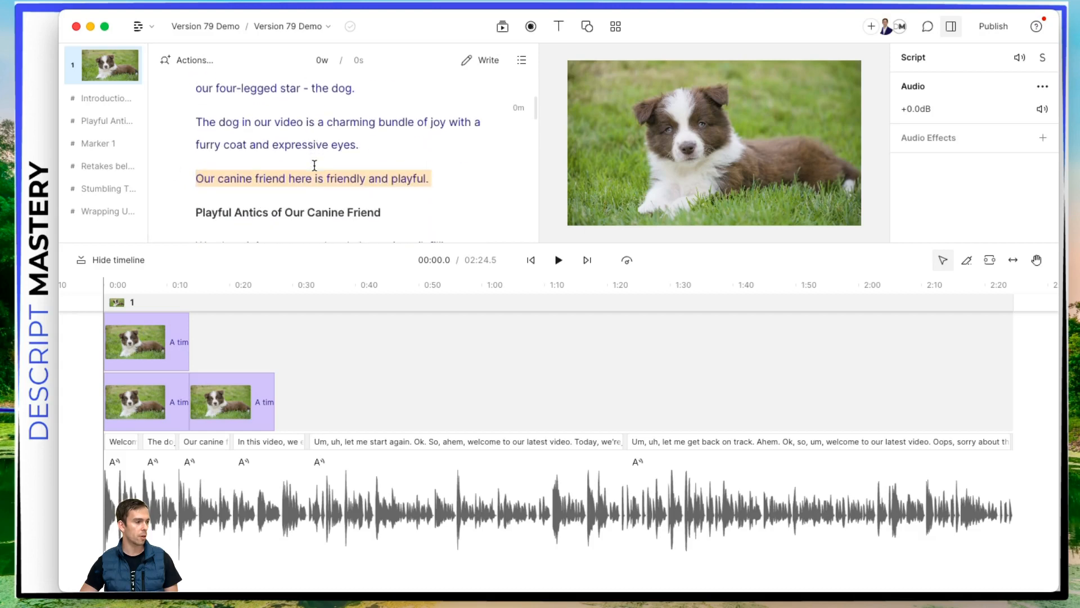
{"action": "scroll", "coordinate": [285, 175], "scroll_direction": "down", "scroll_amount": 2}
{"action": "left_click", "coordinate": [220, 209]}
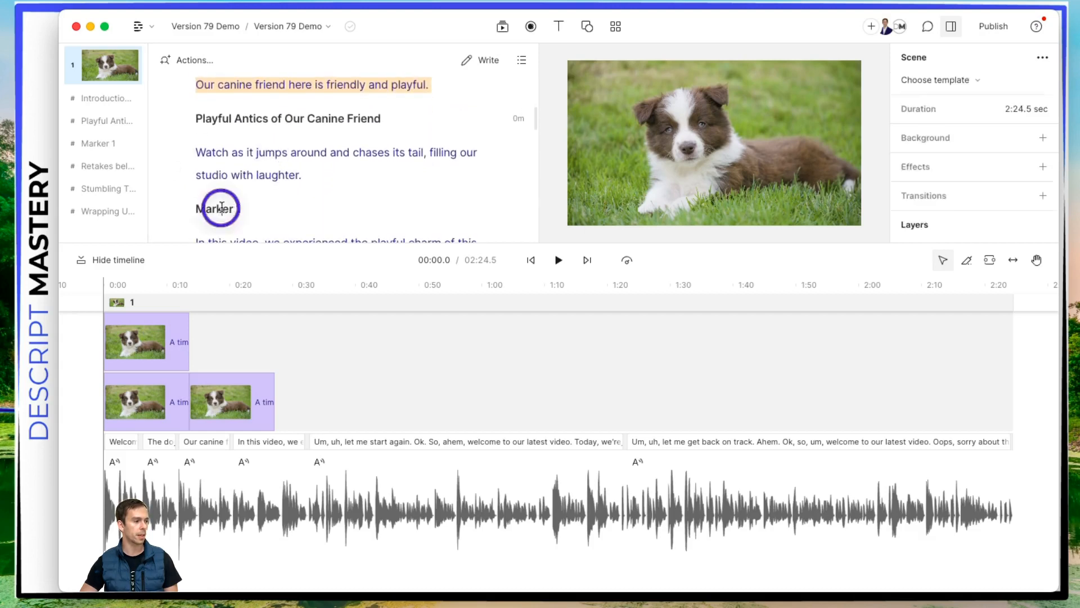
{"action": "scroll", "coordinate": [296, 200], "scroll_direction": "up", "scroll_amount": 6}
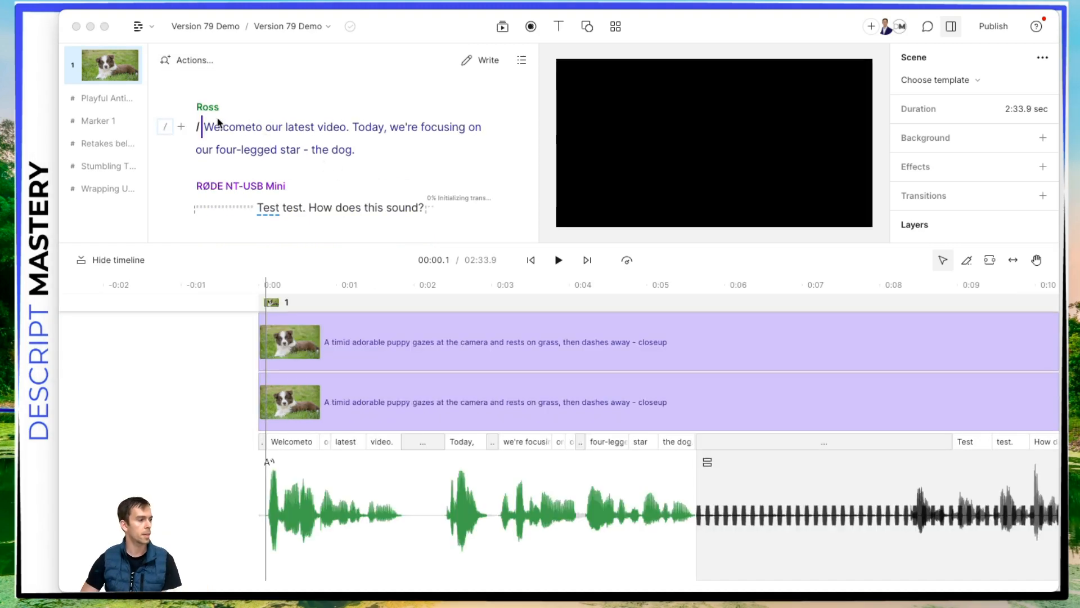
Open the speaker choices for the script's first paragraph and select its current AI speaker again
{"action": "left_click", "coordinate": [209, 108]}
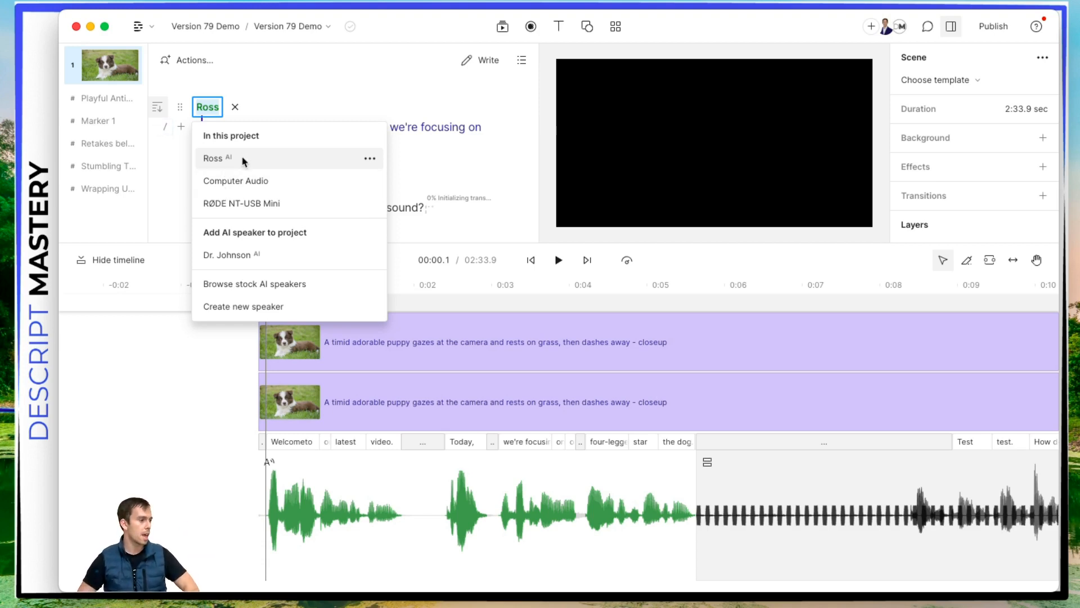
{"action": "left_click", "coordinate": [241, 157]}
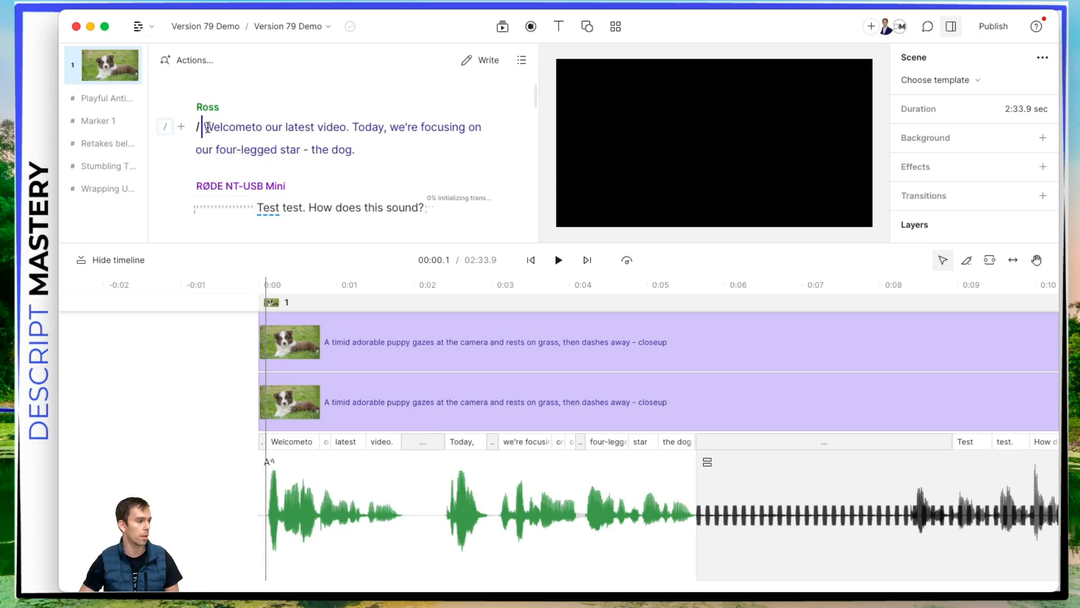
Place the cursor before "How does this sound?" in the RØDE NT-USB Mini passage and open the speaker choices of the following paragraph
{"action": "scroll", "coordinate": [304, 146], "scroll_direction": "down", "scroll_amount": 3}
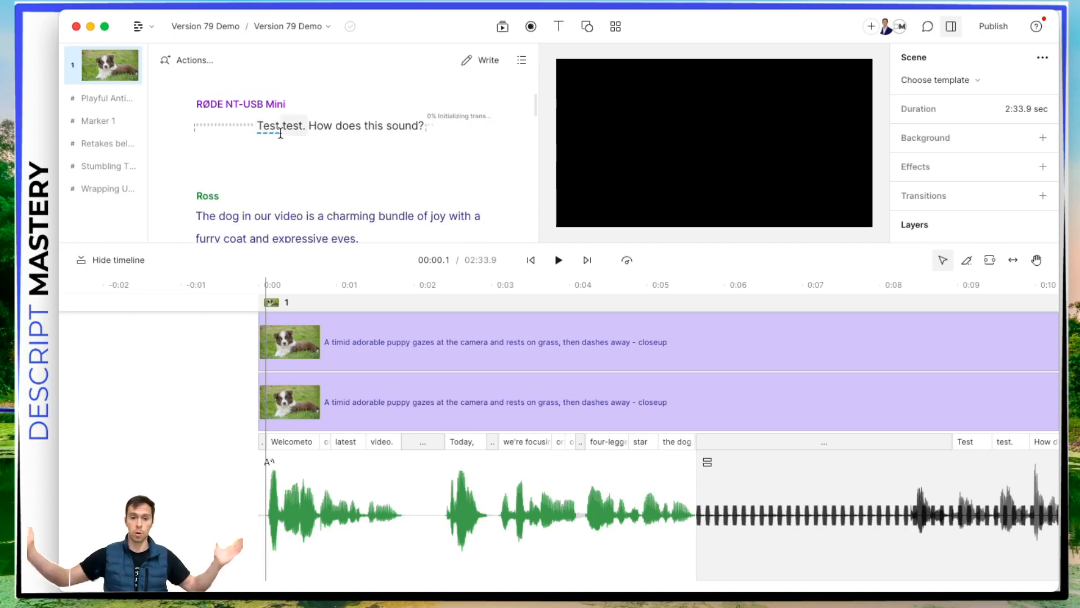
{"action": "left_click_drag", "start_coordinate": [279, 130], "coordinate": [311, 125]}
{"action": "left_click", "coordinate": [366, 130]}
{"action": "left_click", "coordinate": [308, 127]}
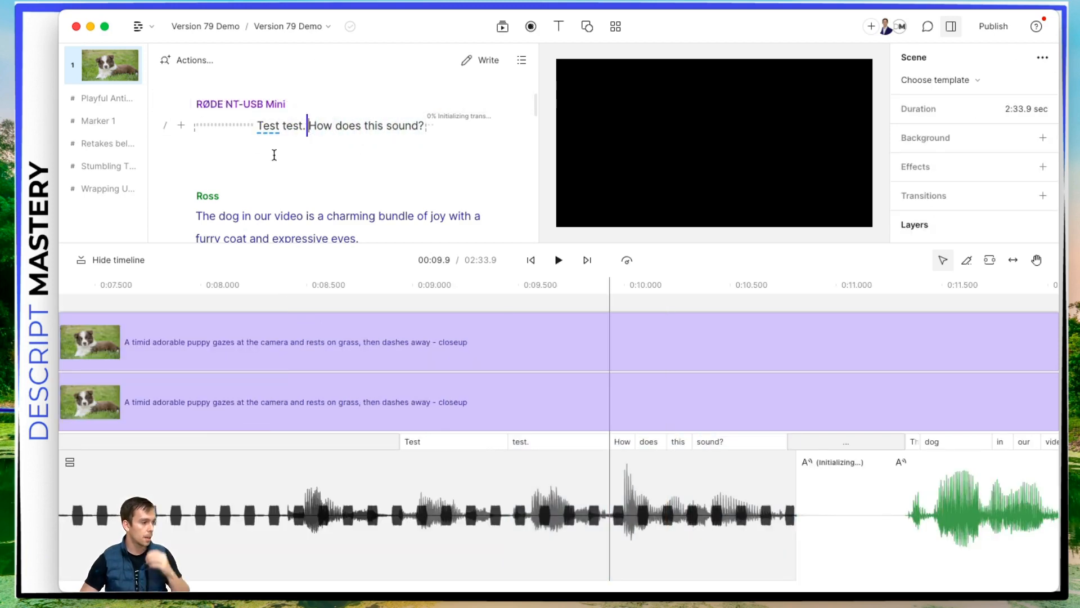
{"action": "scroll", "coordinate": [272, 156], "scroll_direction": "up", "scroll_amount": 1}
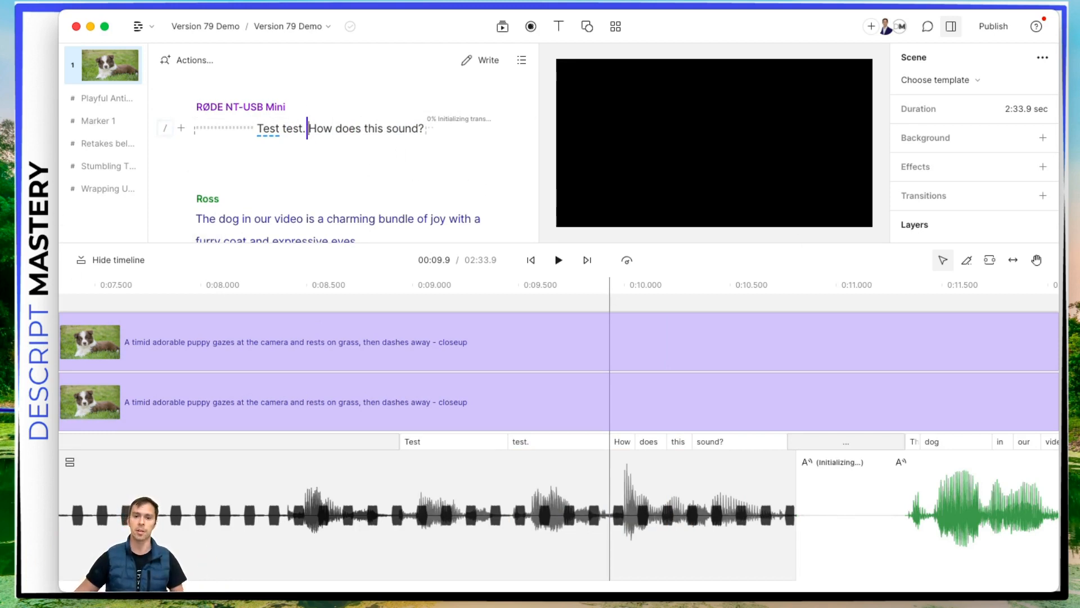
{"action": "left_click", "coordinate": [208, 198]}
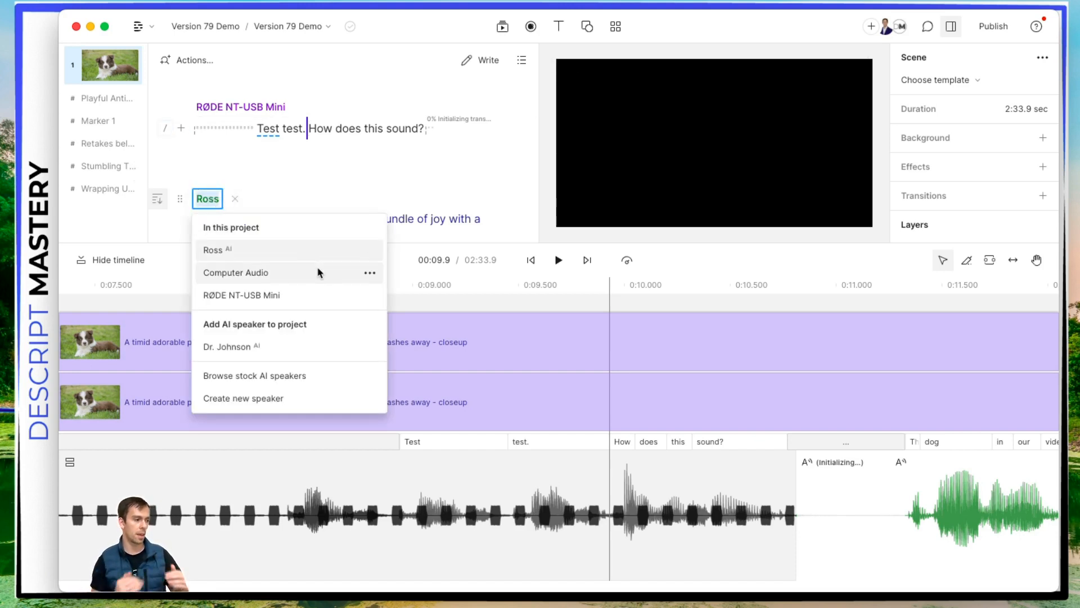